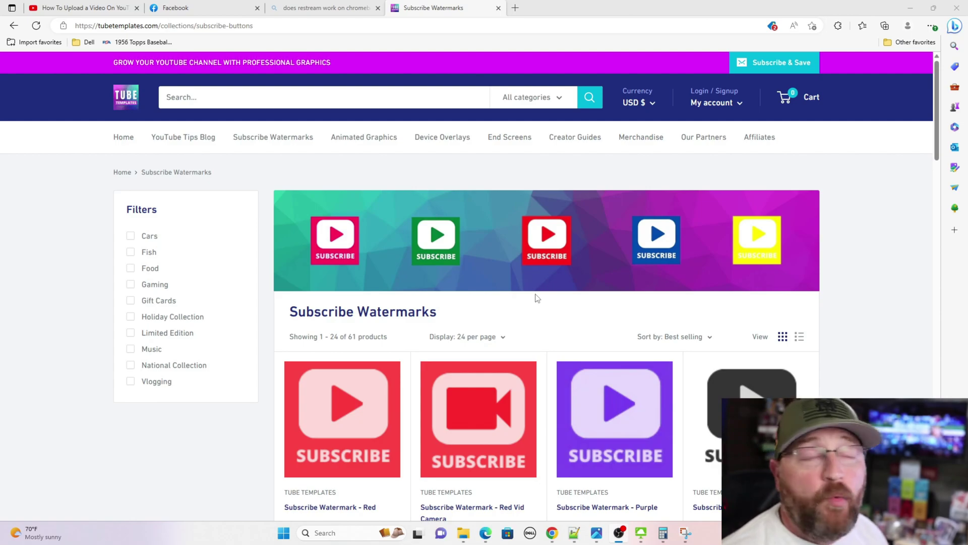
scroll(535, 298, "down", 8)
scroll(535, 298, "down", 8)
scroll(535, 298, "down", 8)
scroll(535, 297, "down", 8)
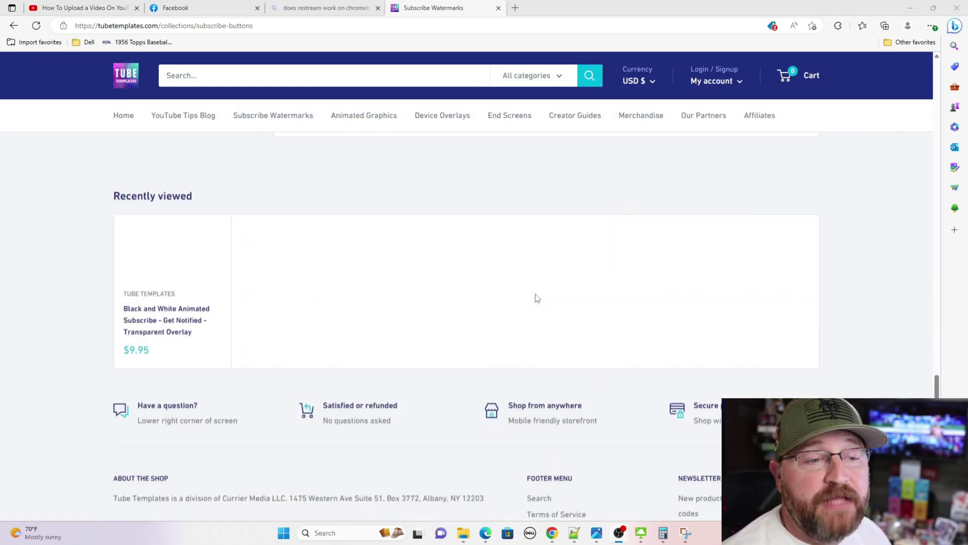
scroll(536, 298, "up", 8)
scroll(535, 298, "up", 8)
scroll(535, 297, "up", 8)
scroll(537, 298, "up", 8)
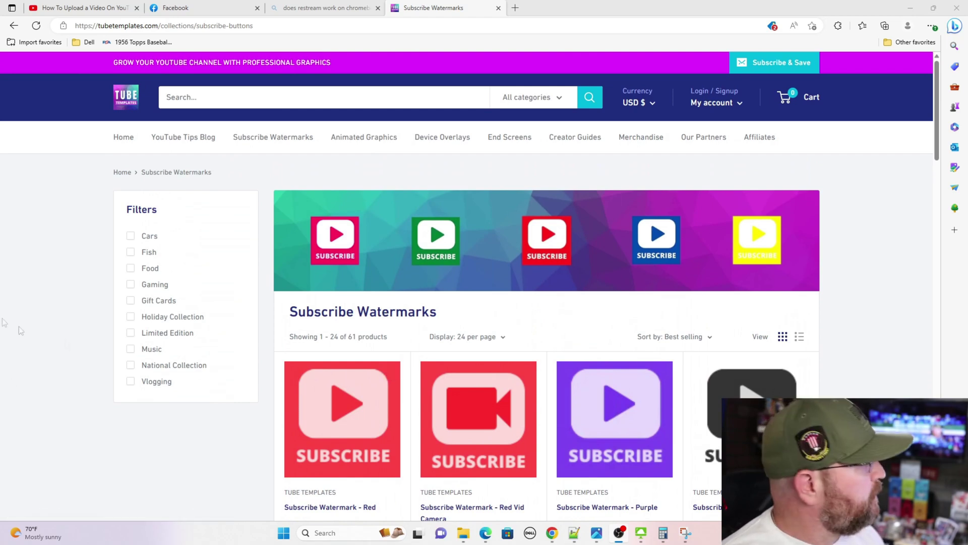
- Add Subscribe Watermark – Red to the cart and place the free $0.00 order
left_click(350, 415)
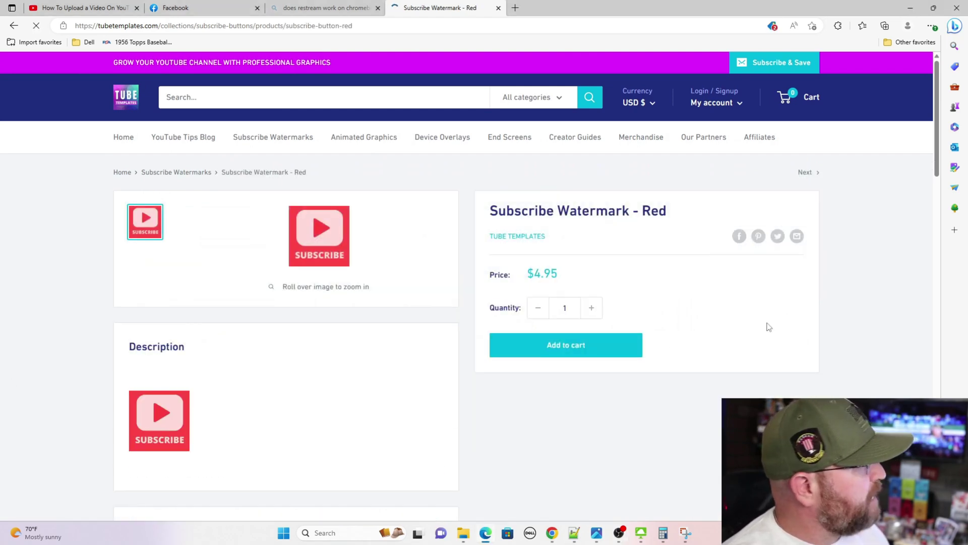
left_click(600, 353)
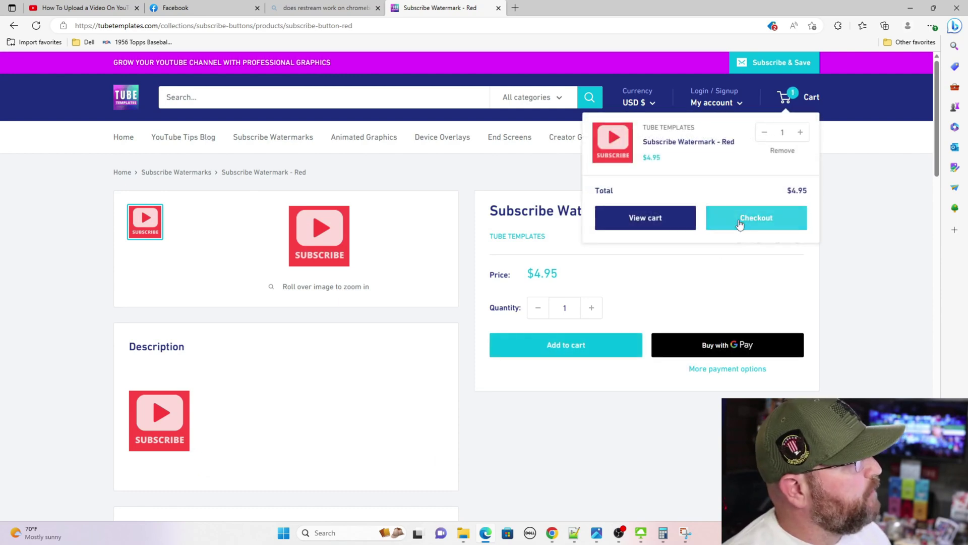
left_click(740, 223)
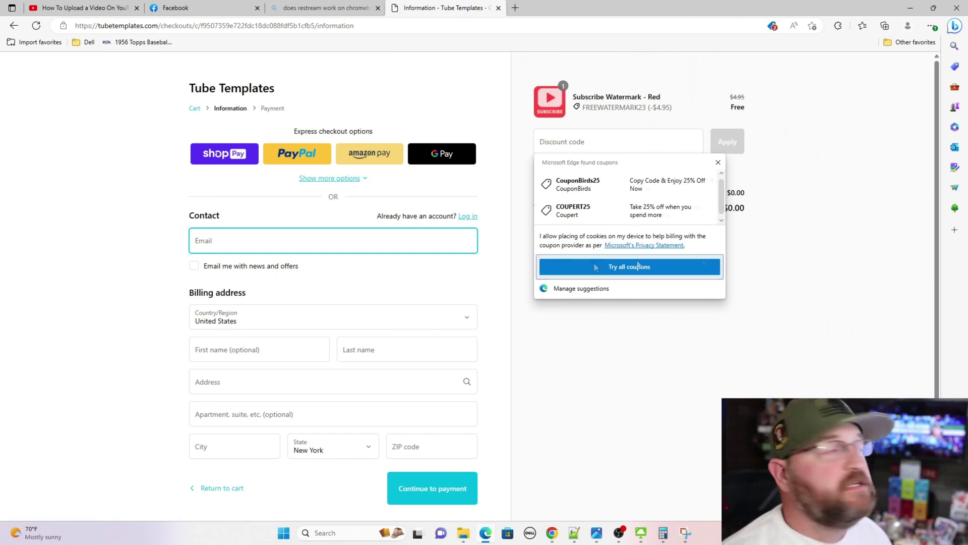
left_click(606, 356)
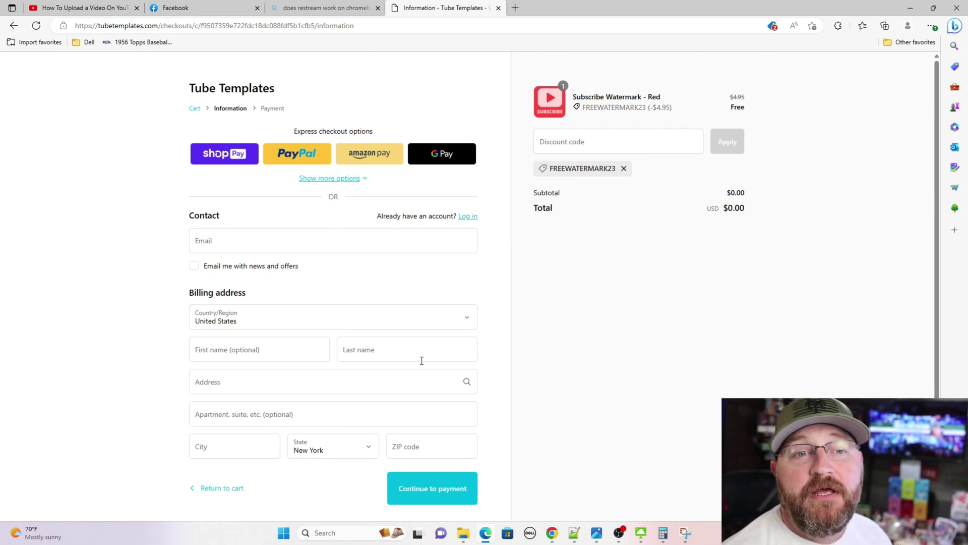
scroll(485, 366, "down", 1)
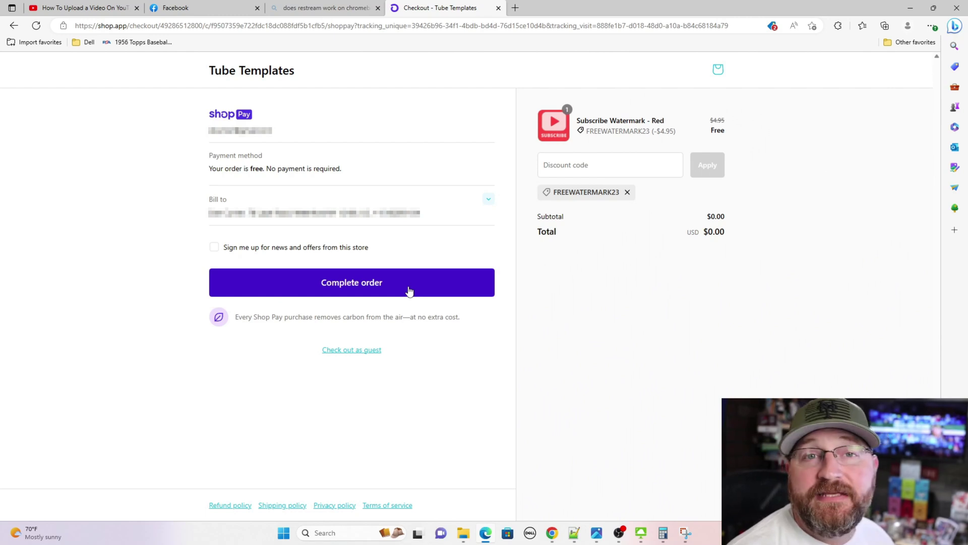
left_click(409, 291)
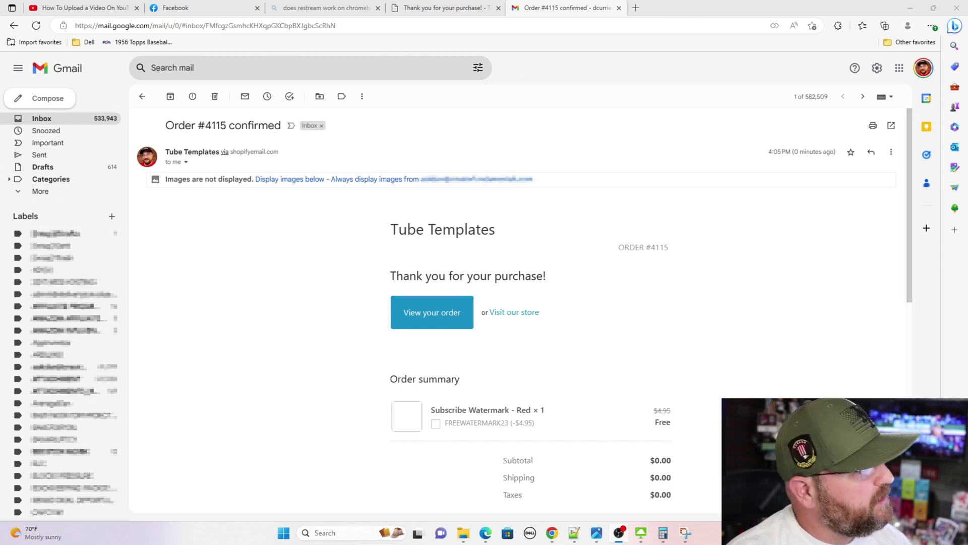
- Open order #4115 through View your order in the Gmail confirmation email
left_click(452, 319)
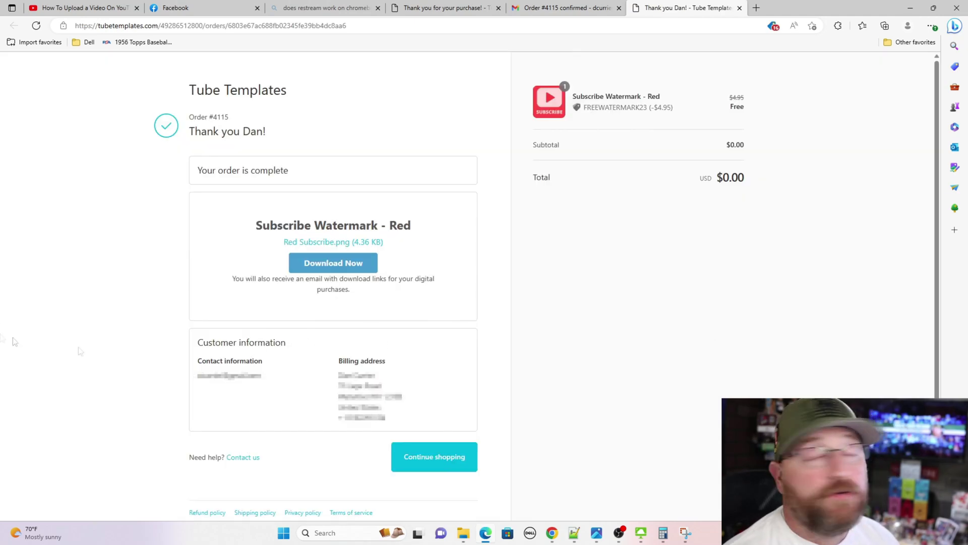
- Download Red Subscribe.png from the order page and go to channel customization
left_click(333, 263)
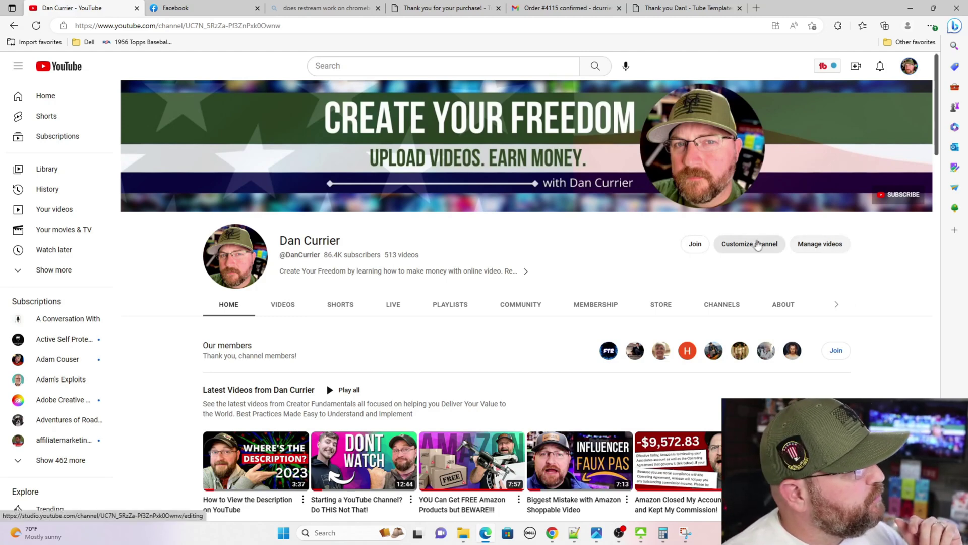
left_click(749, 243)
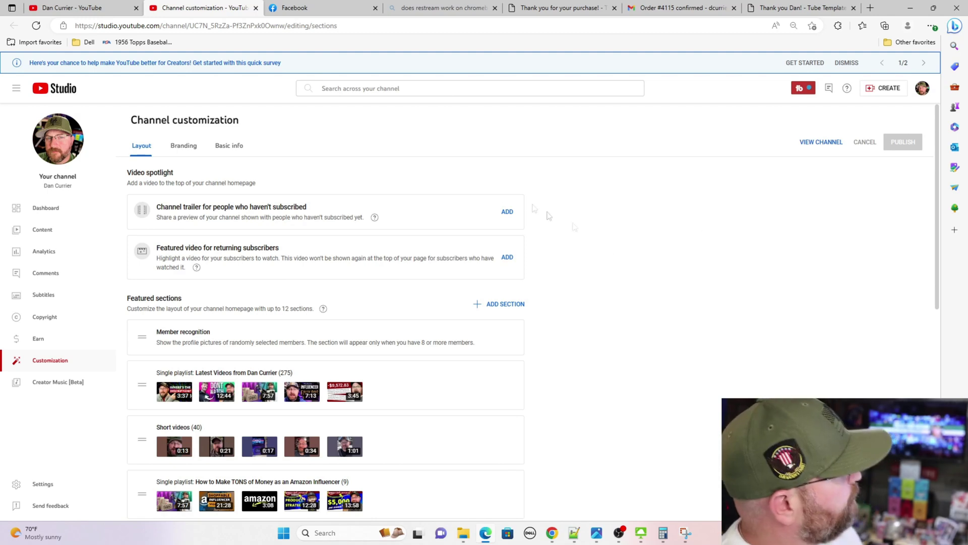
- Go to Studio's Customization page and show its Branding tab
left_click(50, 360)
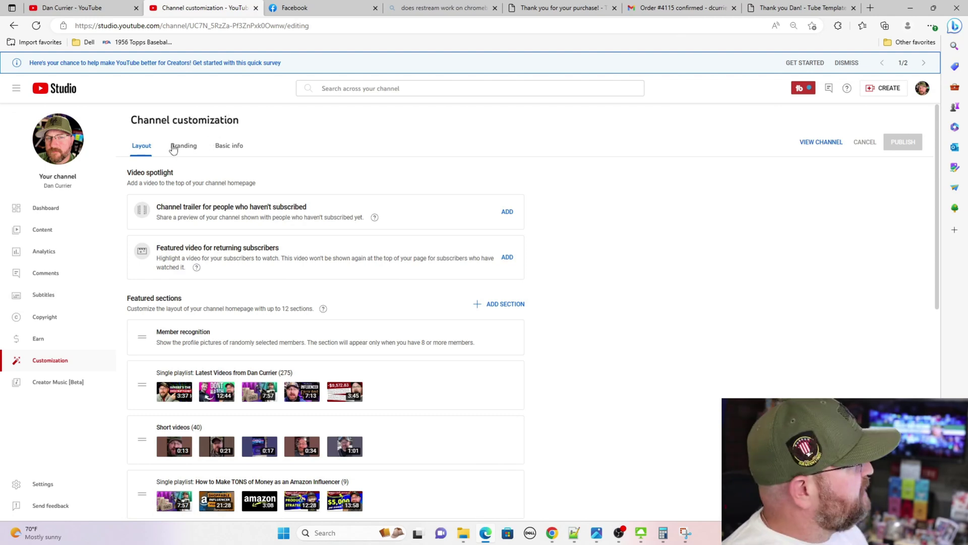
left_click(182, 146)
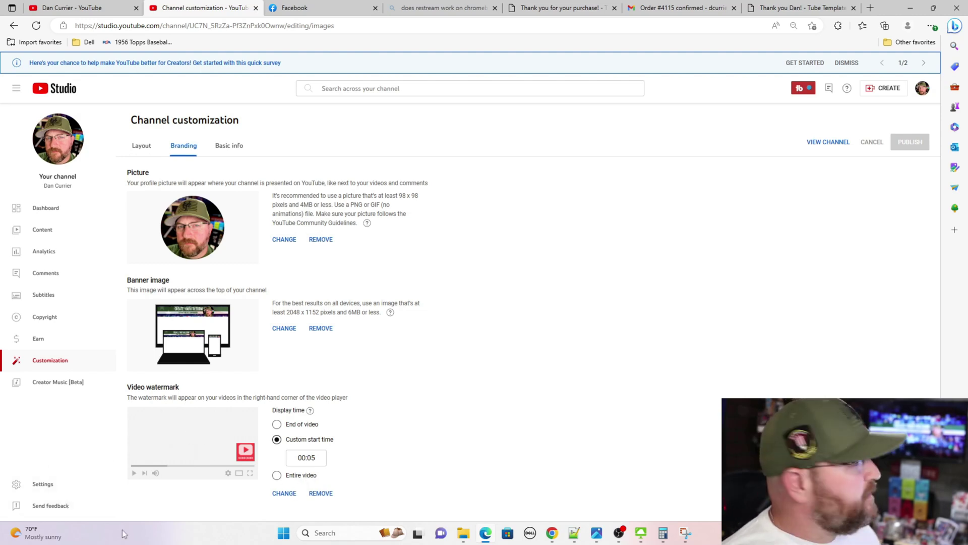
- Remove the current video watermark and start uploading a replacement image
left_click(320, 493)
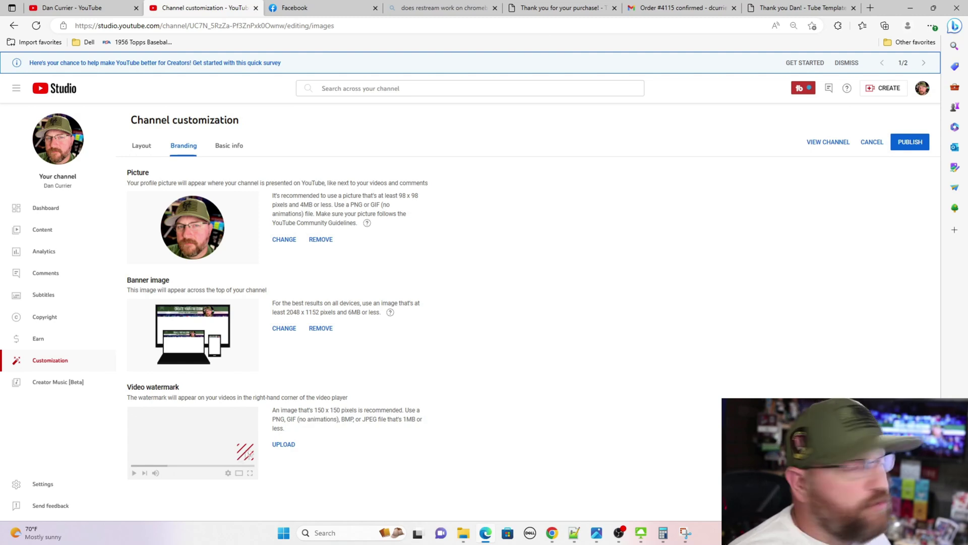
left_click(281, 443)
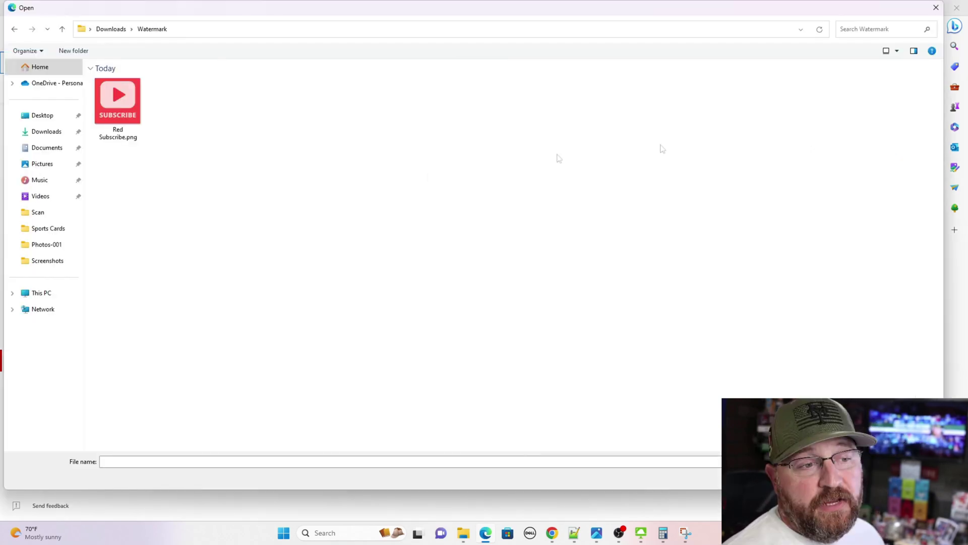
- Open Red Subscribe.png as the watermark, adjust its crop and confirm it
left_click(117, 110)
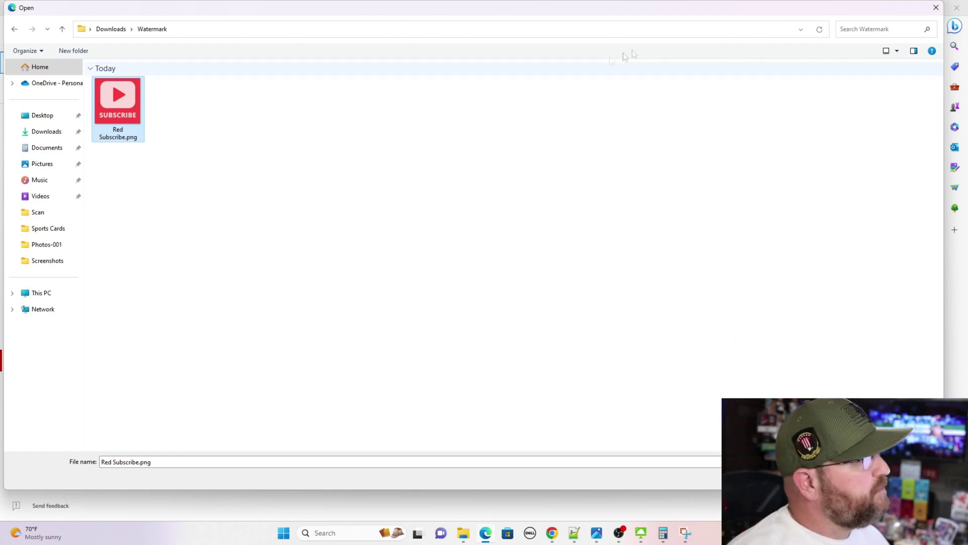
left_click_drag(725, 15, 329, 6)
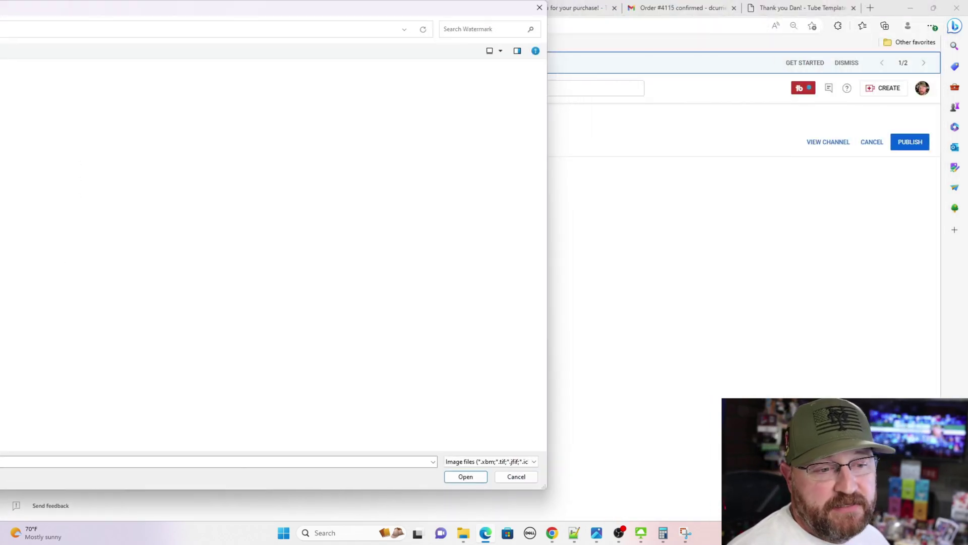
left_click(466, 477)
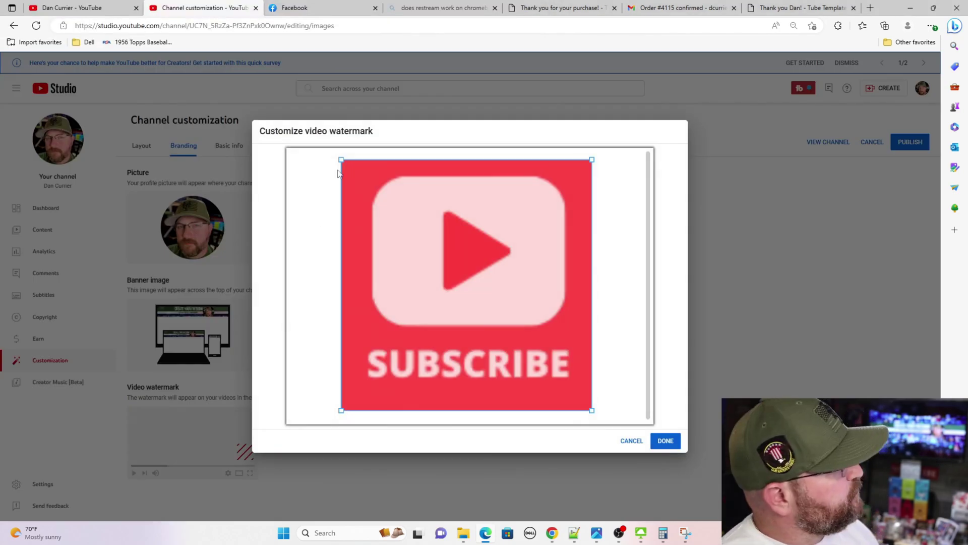
mouse_move(593, 410)
left_mouse_down()
mouse_move(441, 256)
mouse_move(593, 411)
left_mouse_up()
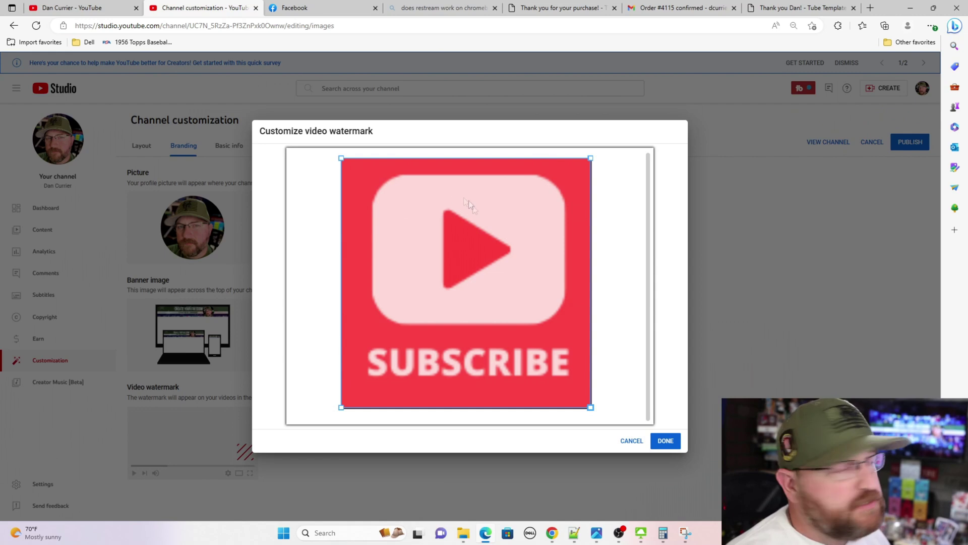
left_click(666, 441)
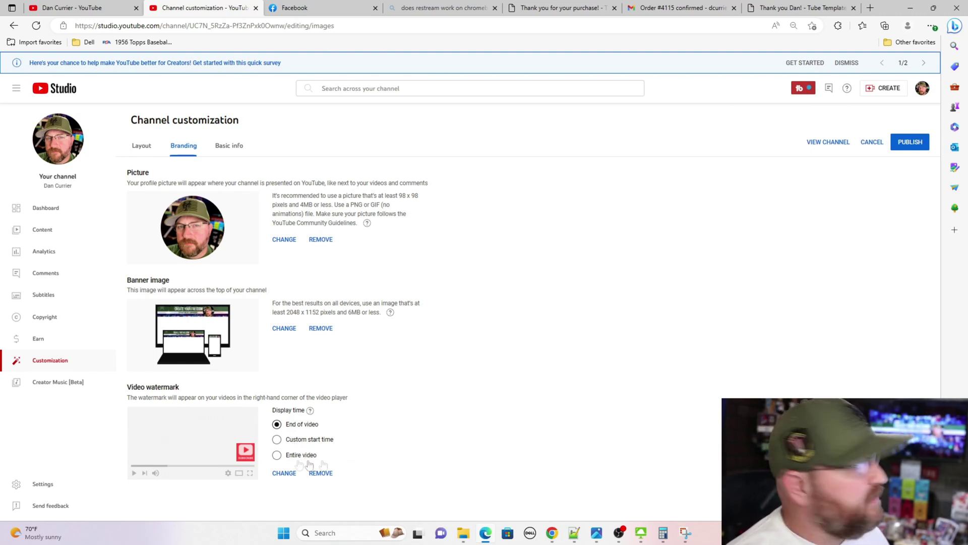
- Give the red watermark a custom start time of 00:03 and publish
left_click(277, 439)
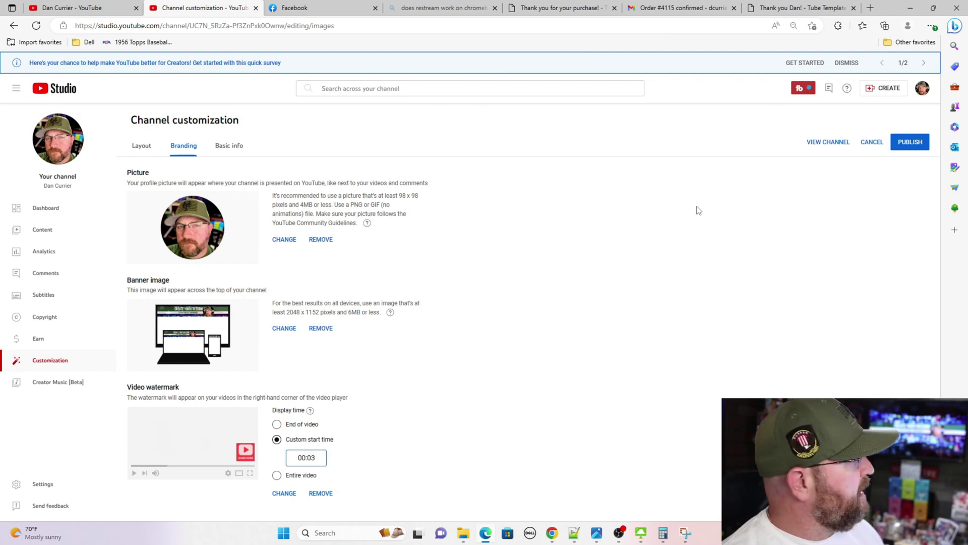
left_click(326, 470)
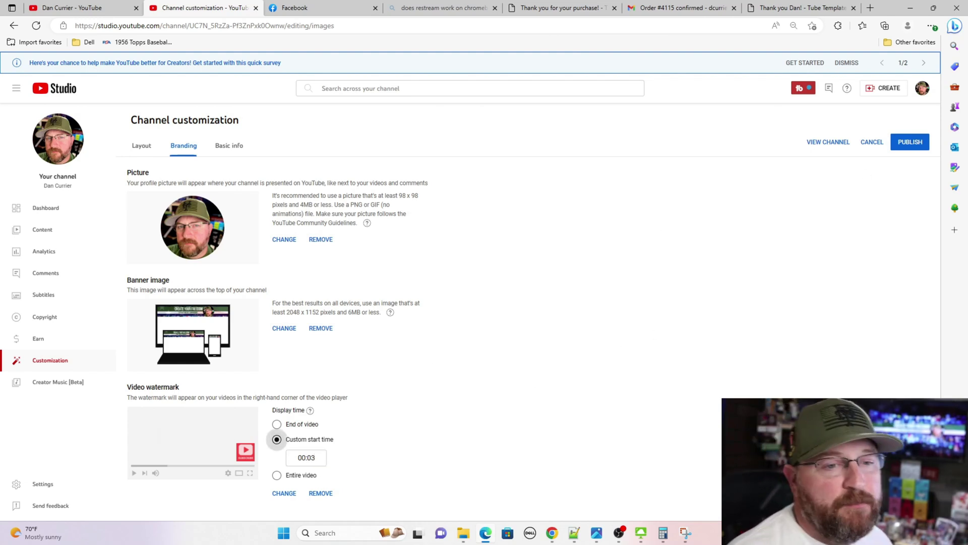
left_click(905, 142)
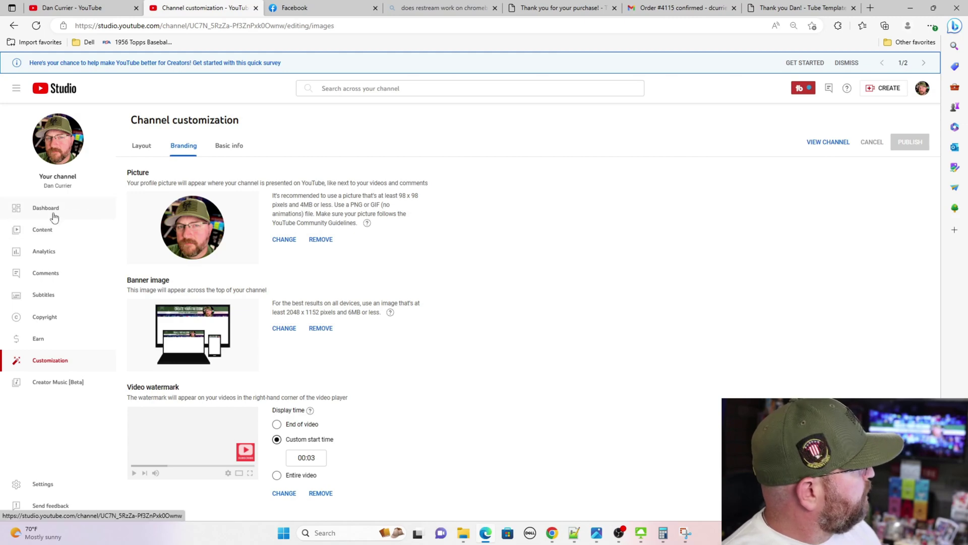
- On the channel's YouTube tab, pause and resume the video to look for the watermark
left_click(72, 8)
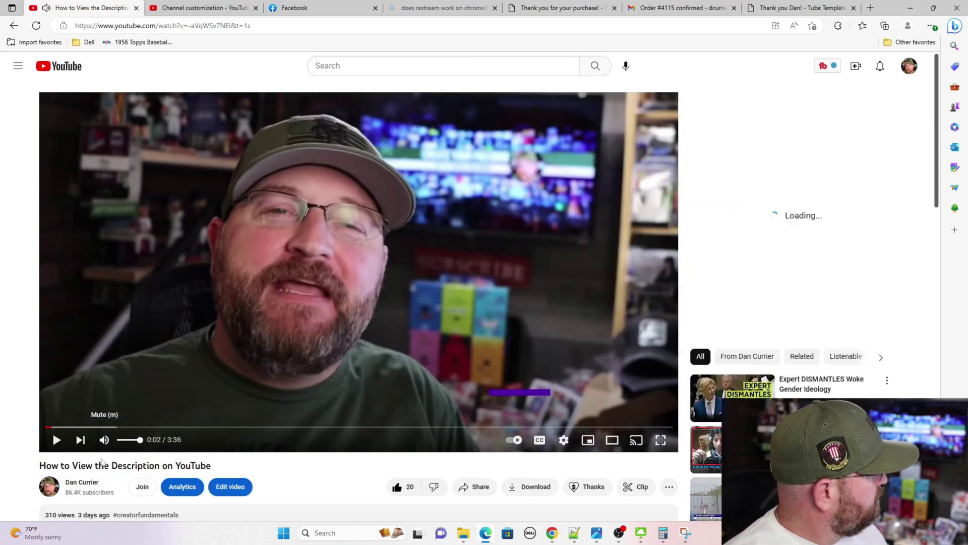
left_click(57, 439)
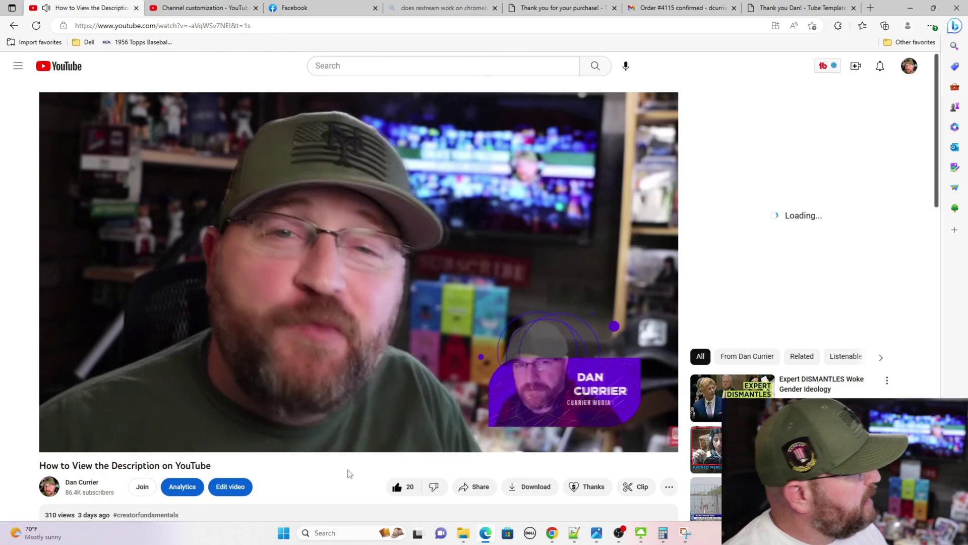
left_click(56, 439)
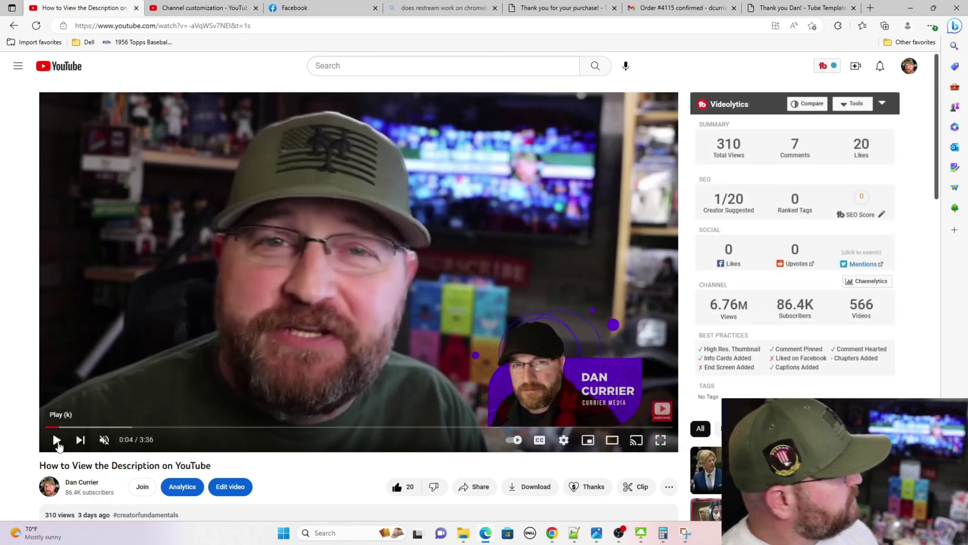